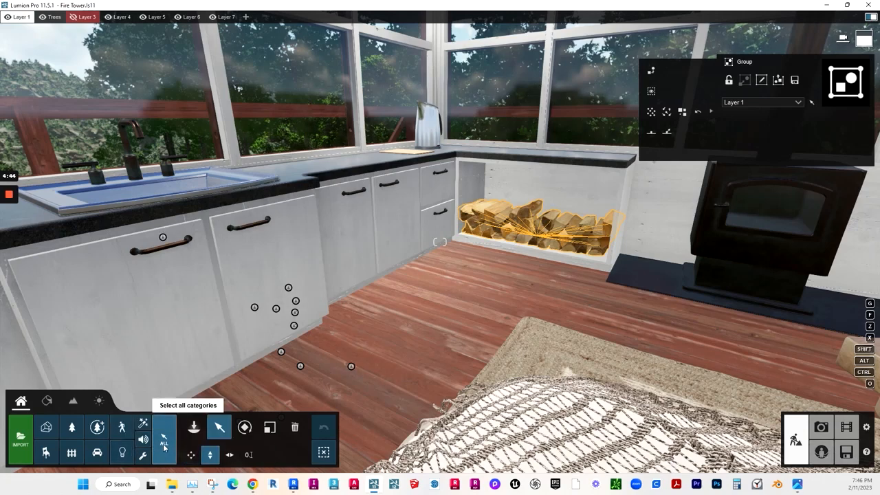
Load the saved "Wood Stack 2" group and bring it into view above the kitchen floor
click(194, 431)
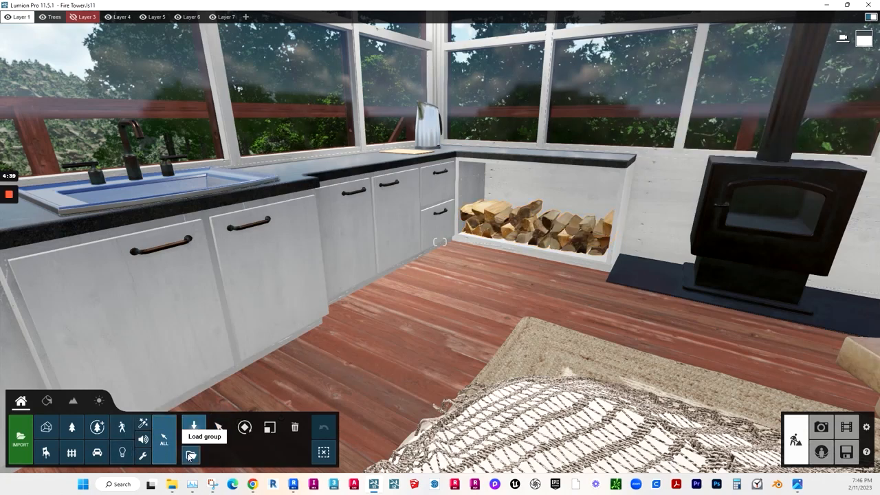
click(191, 455)
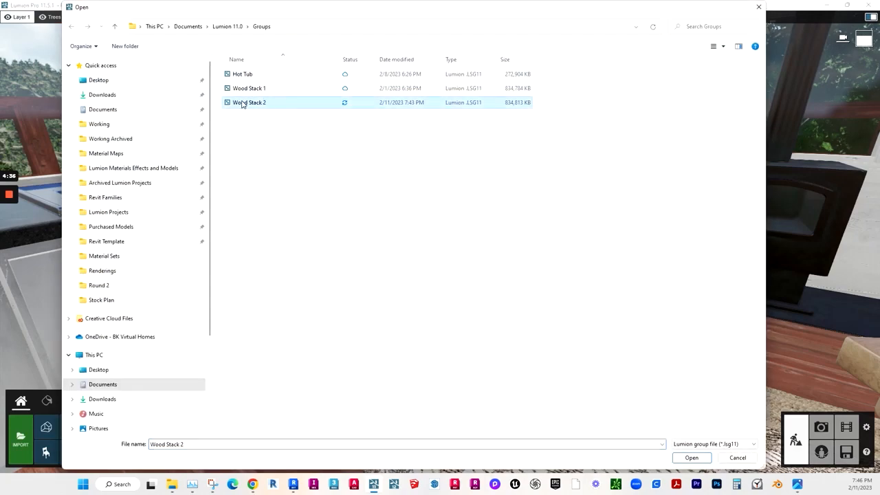
click(702, 458)
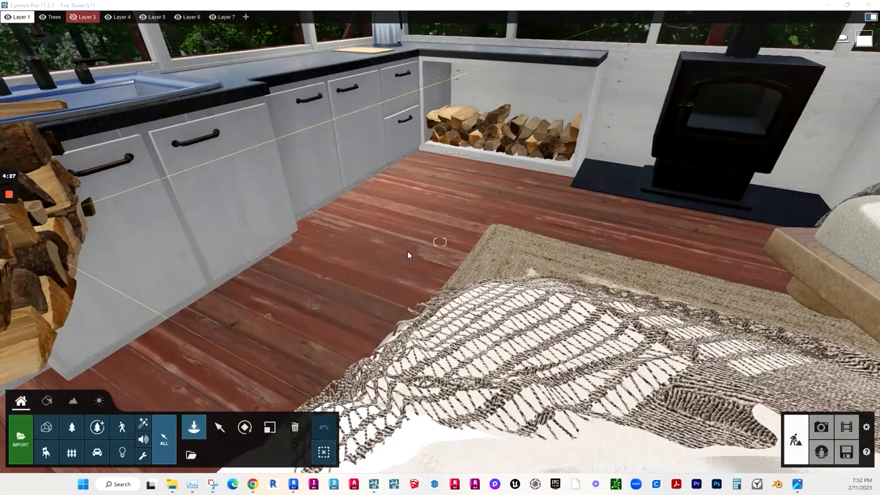
right_drag(407, 252, 432, 120)
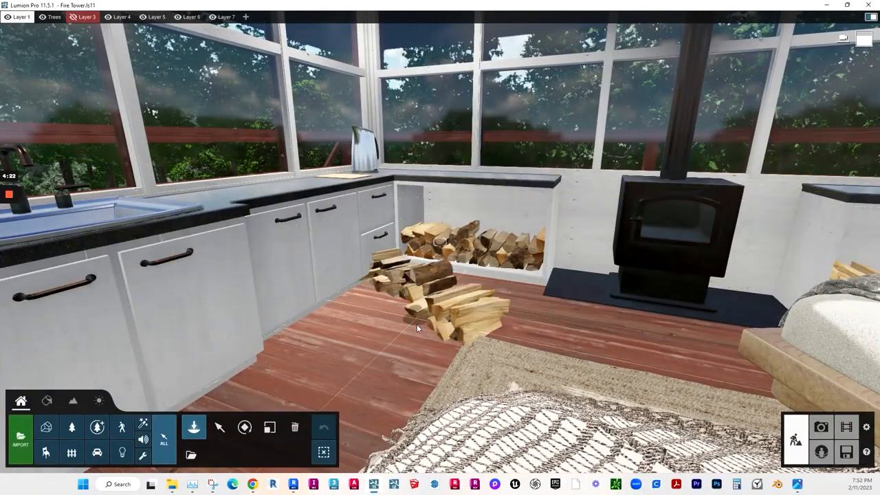
right_drag(416, 324, 437, 253)
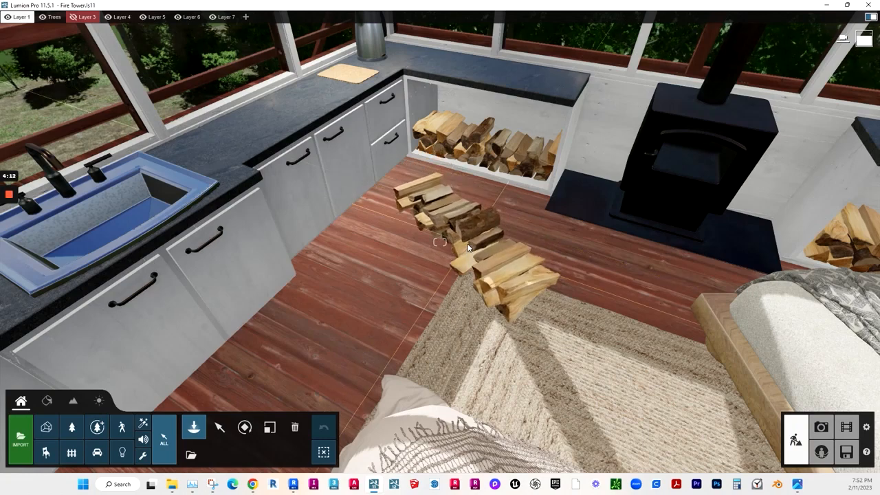
Rotate the loaded wood stack and shift it around on the floor between the cabinets and the rug
drag(468, 247, 425, 277)
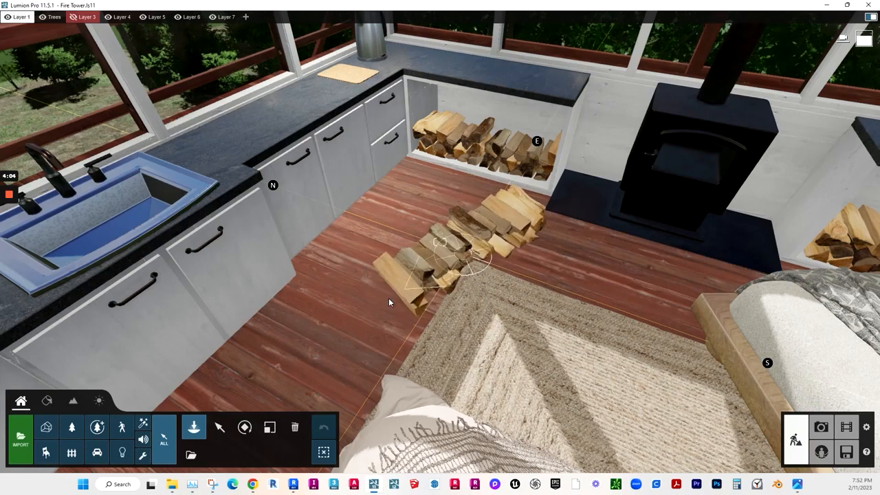
drag(463, 253, 490, 176)
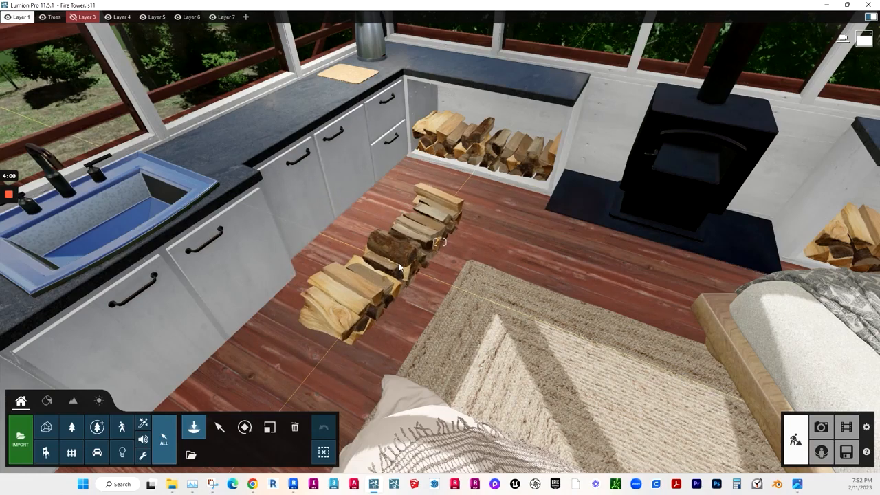
key(r)
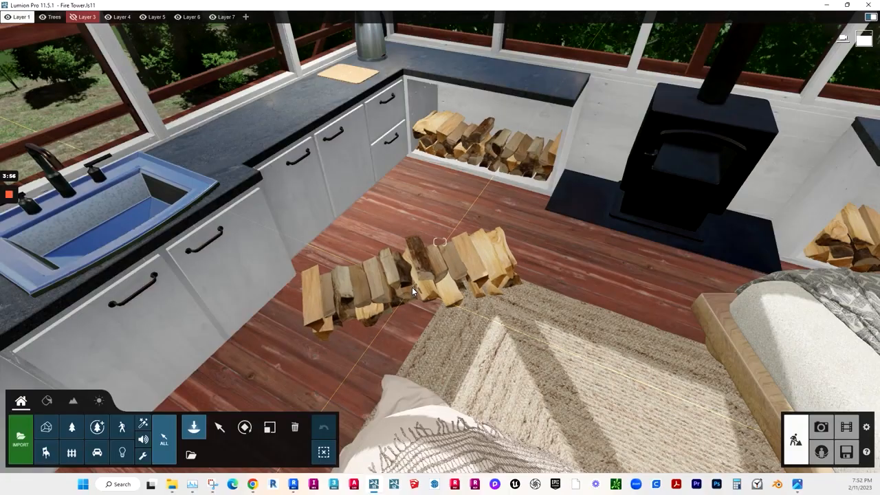
key(e)
key(q)
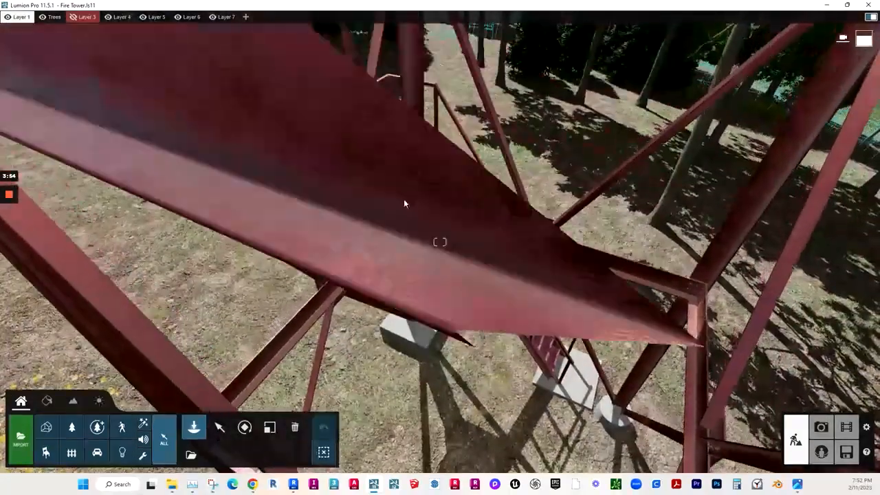
key(q)
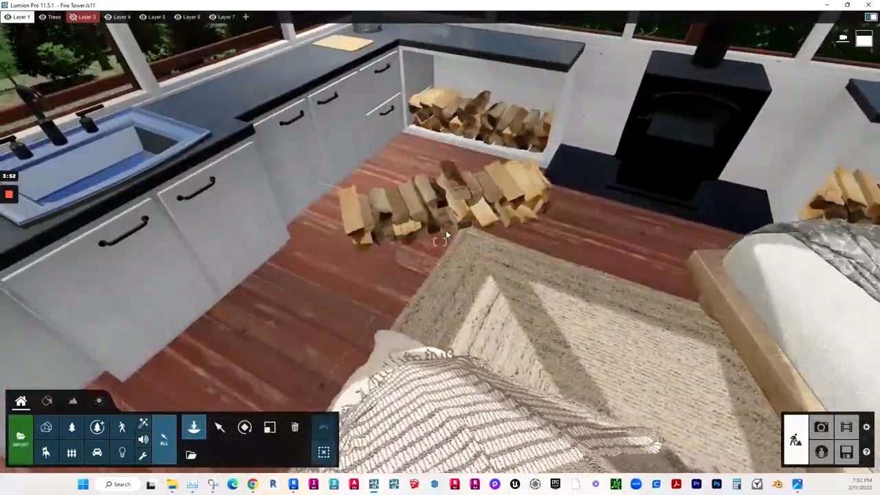
drag(447, 244, 266, 177)
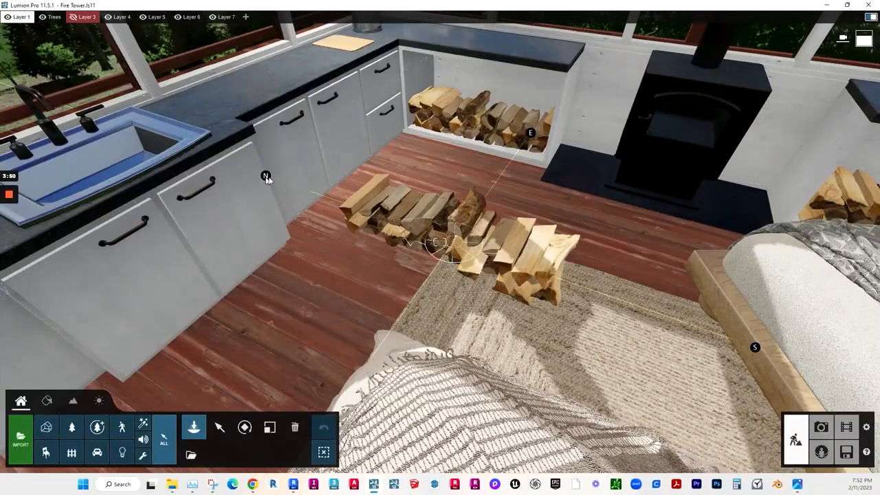
drag(357, 219, 434, 251)
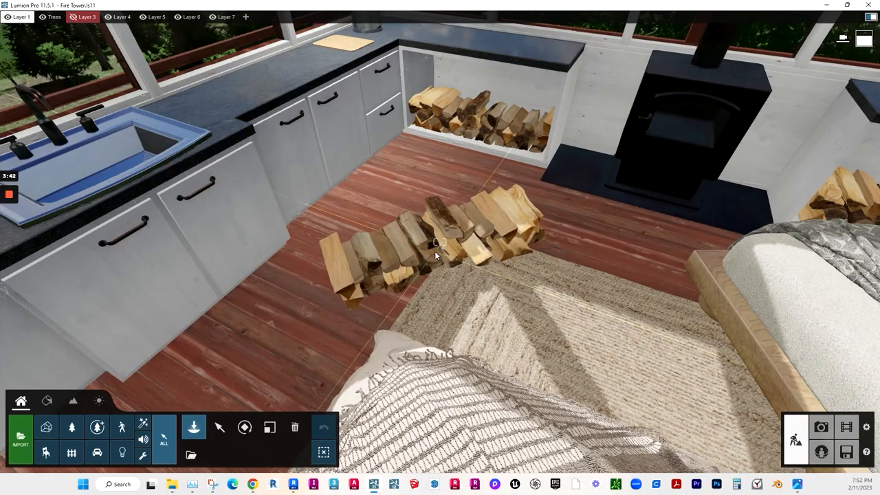
Scale the wood stack to 1.01 and place it on the floor beside the rug
key(l)
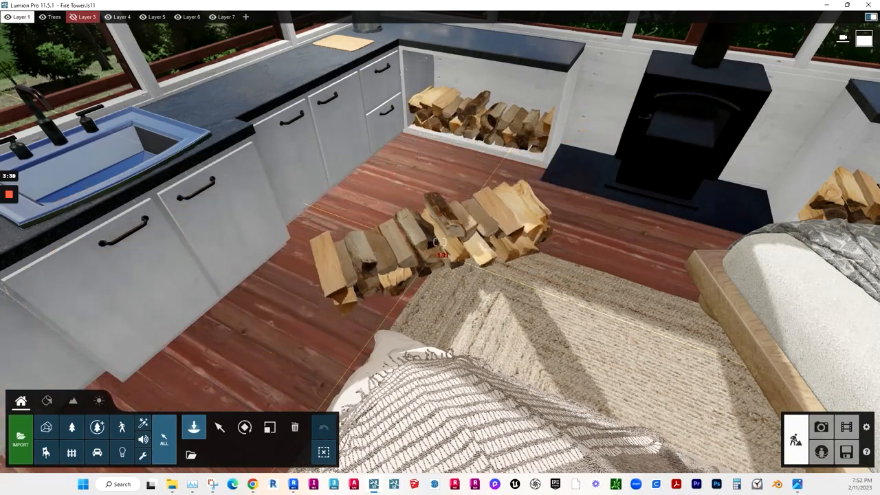
click(436, 253)
key(e)
mouse_move(436, 254)
right_down()
mouse_move(419, 247)
mouse_move(556, 272)
mouse_move(521, 287)
mouse_move(526, 273)
mouse_move(474, 269)
mouse_move(462, 237)
mouse_move(426, 249)
right_up()
key(s)
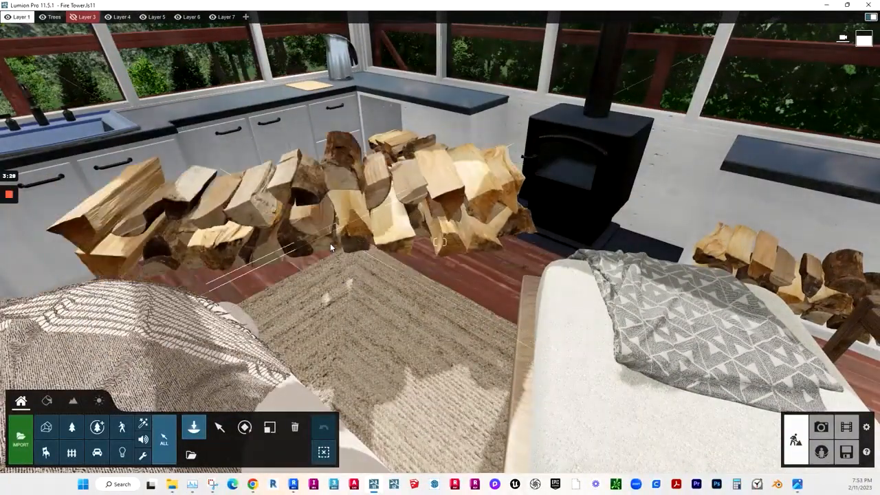
Clear the selection and select the grouped firewood on the front of the small red cabin outside
right_drag(353, 243, 429, 260)
key(s)
key(w)
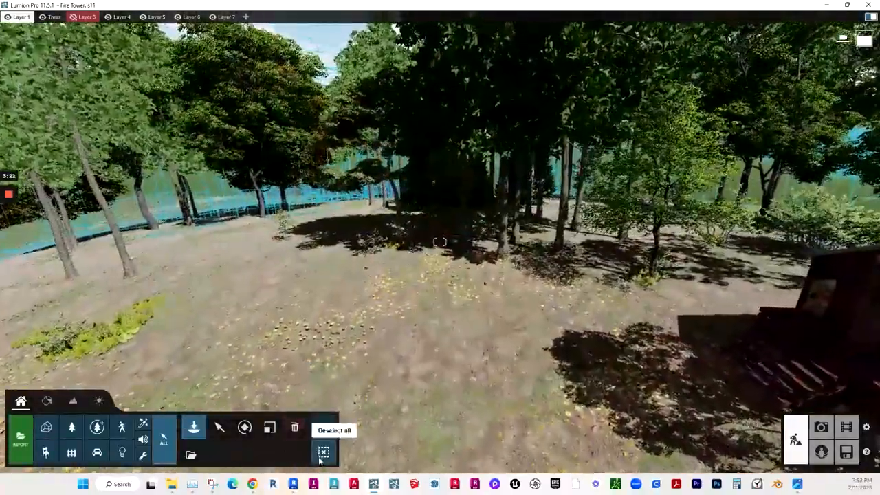
click(319, 460)
right_drag(322, 344, 378, 364)
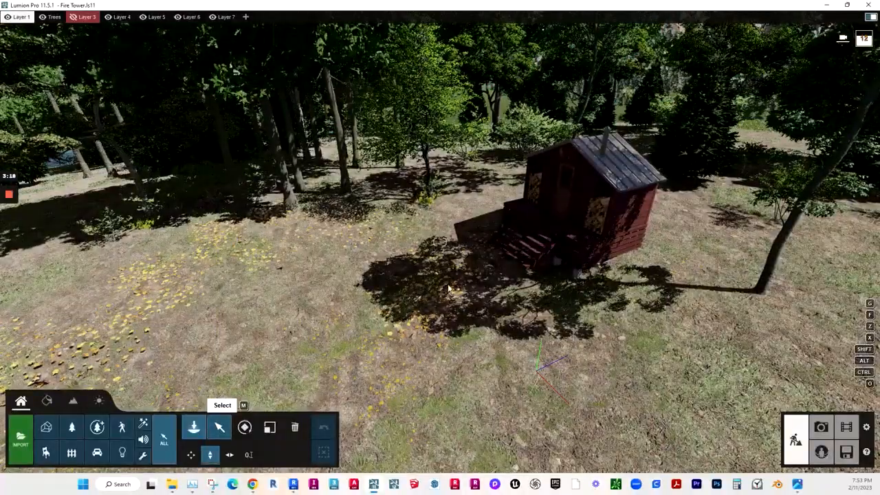
right_drag(473, 299, 450, 217)
key(w)
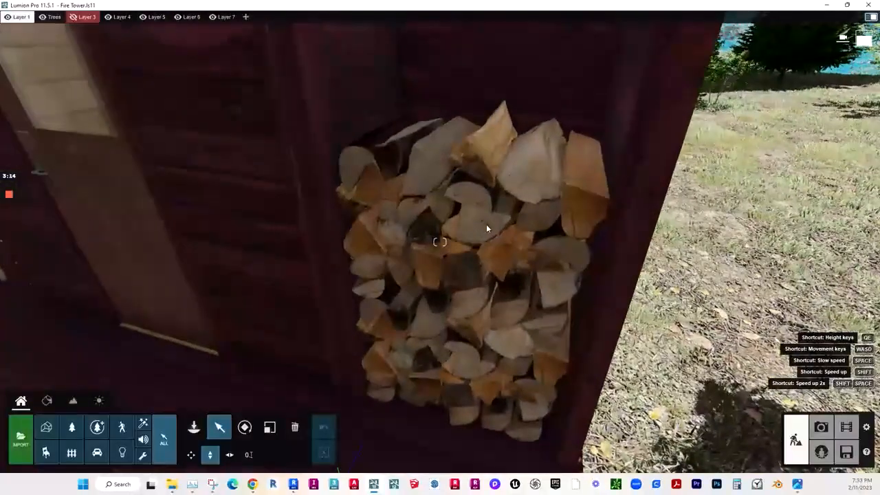
click(484, 225)
Ungroup the selected cabin and firewood group into separate objects
right_drag(441, 287, 437, 192)
key(s)
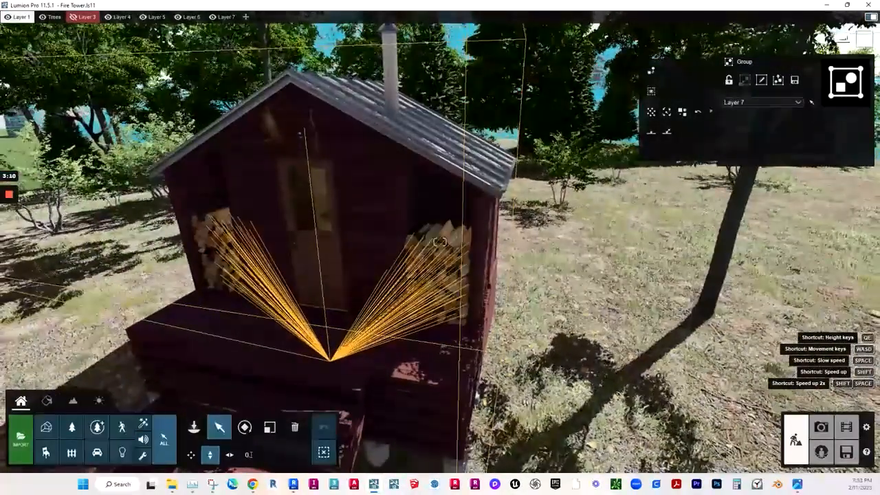
right_drag(457, 241, 499, 240)
key(s)
key(s)
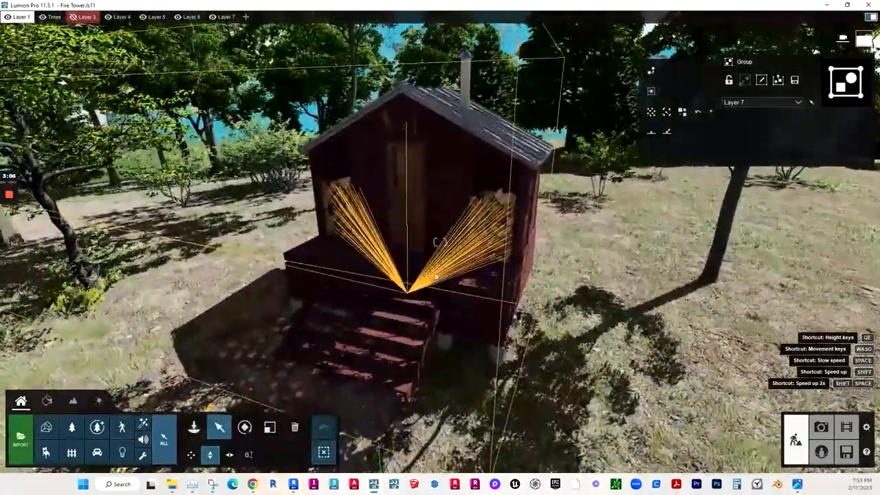
right_drag(507, 223, 490, 291)
key(w)
key(s)
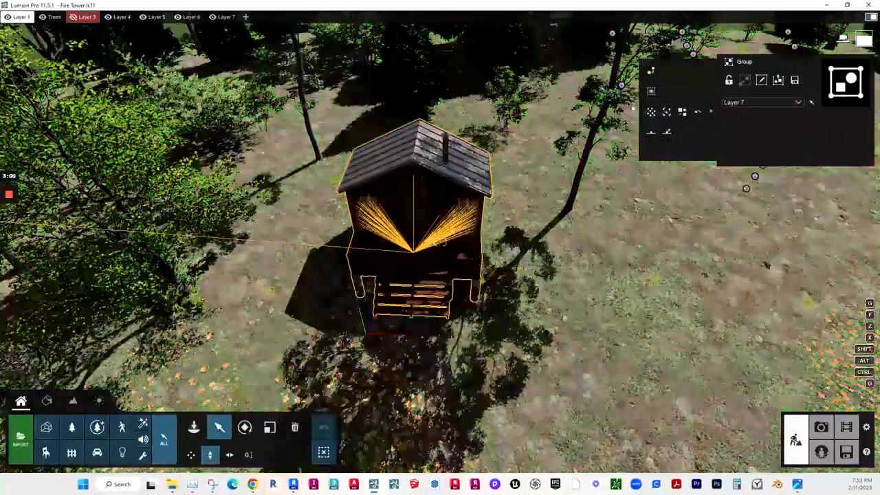
right_drag(751, 175, 682, 163)
right_drag(371, 227, 436, 271)
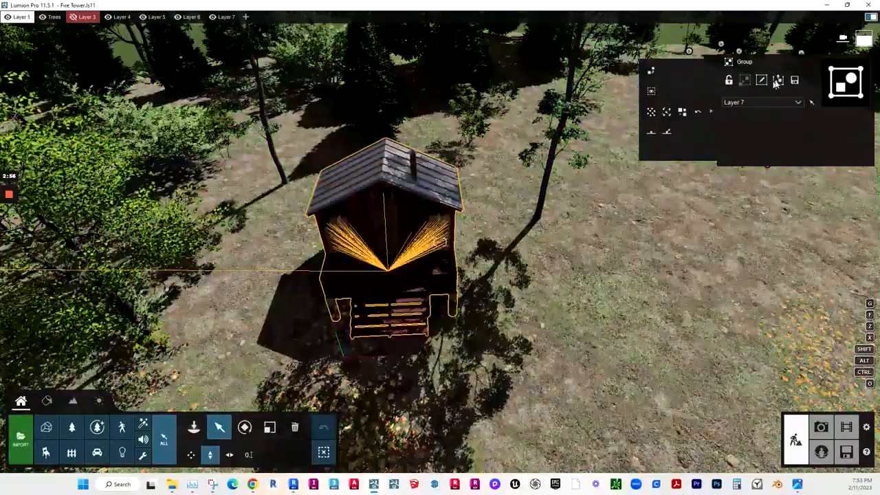
click(389, 267)
Limit selecting to imported models and remove the cabin from the selection, keeping only the firewood and wall decorations selected
right_drag(413, 274, 450, 289)
key(w)
key(w)
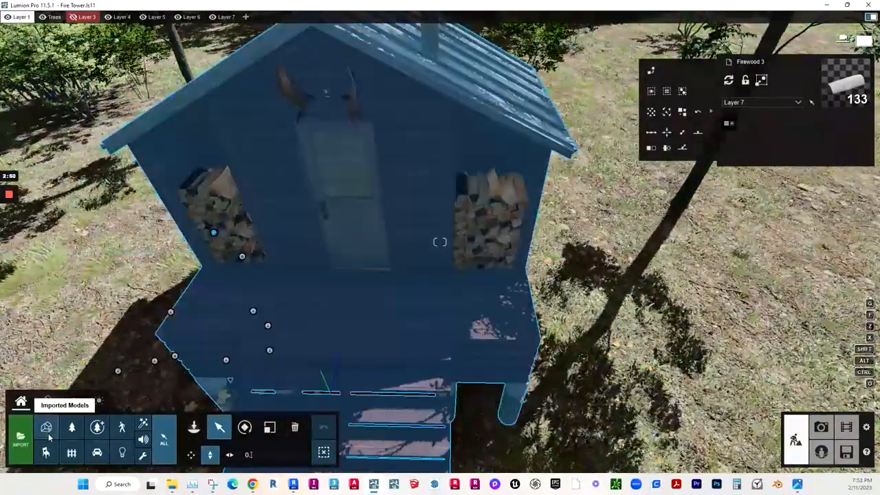
click(48, 438)
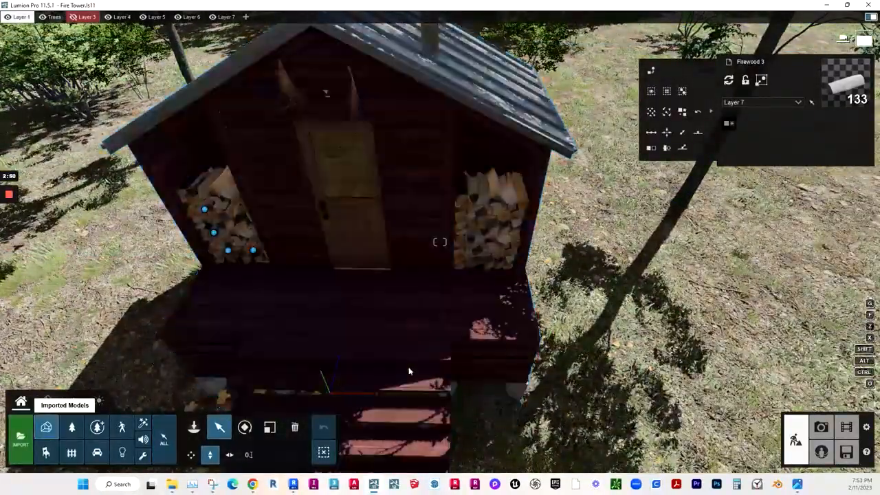
key(q)
key(w)
right_drag(413, 241, 413, 310)
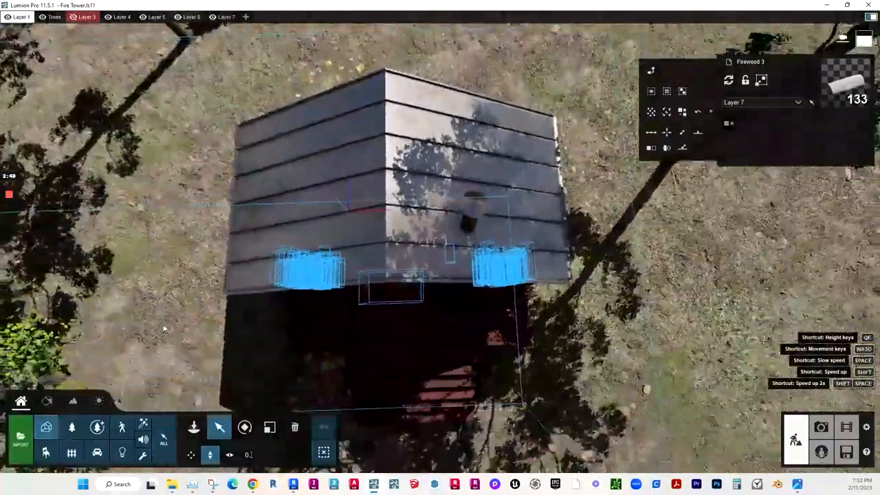
key(q)
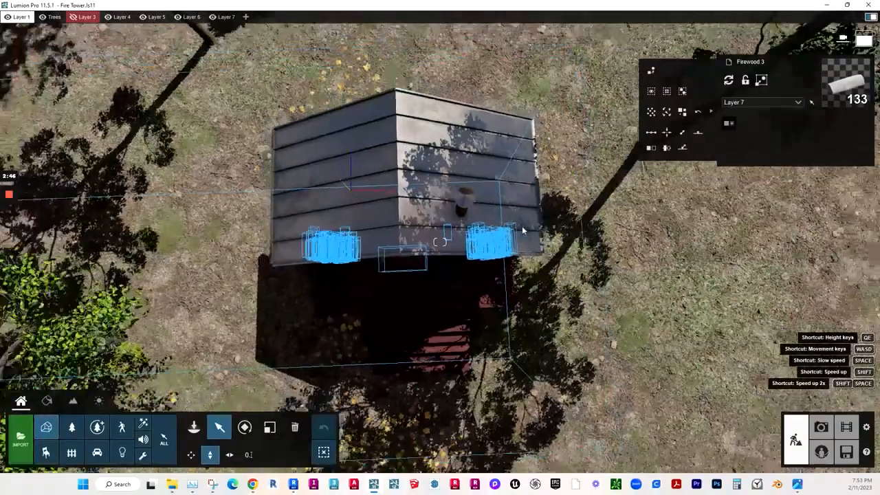
right_drag(524, 231, 482, 224)
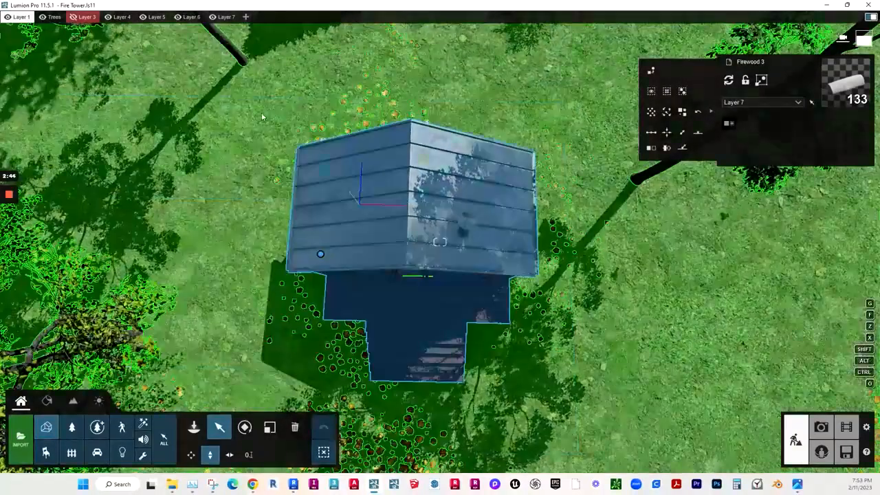
ctrl+drag(261, 117, 605, 393)
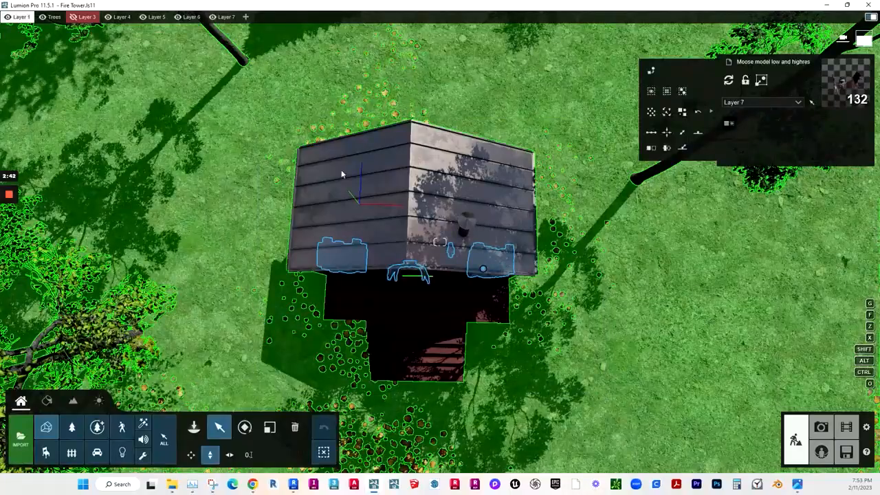
ctrl+drag(242, 101, 562, 441)
Examine the selected firewood stacks, moose head and small item on the cabin front from close up
right_drag(529, 278, 478, 360)
key(w)
key(w)
key(q)
key(s)
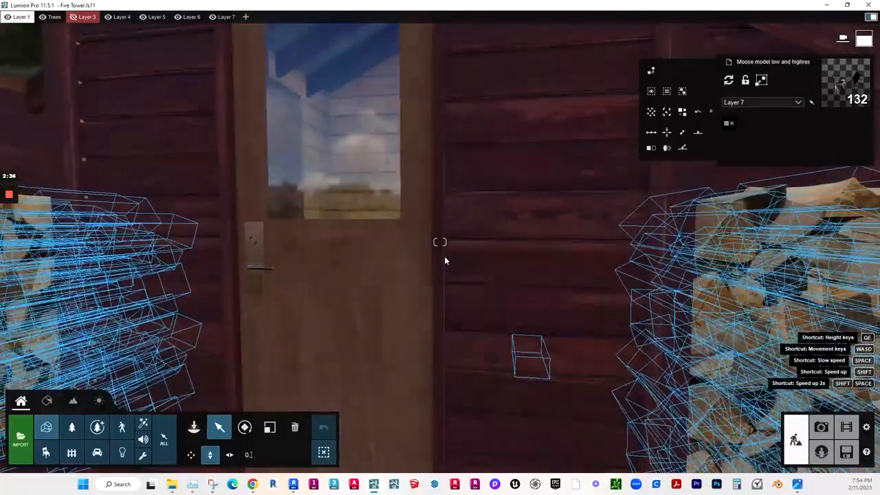
key(ctrl)
key(s)
mouse_move(451, 243)
right_down()
mouse_move(434, 242)
mouse_move(464, 246)
right_up()
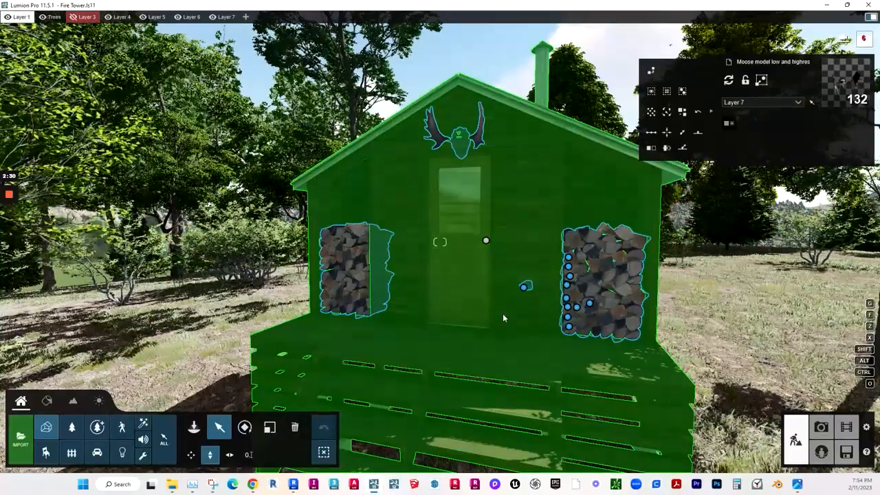
key(s)
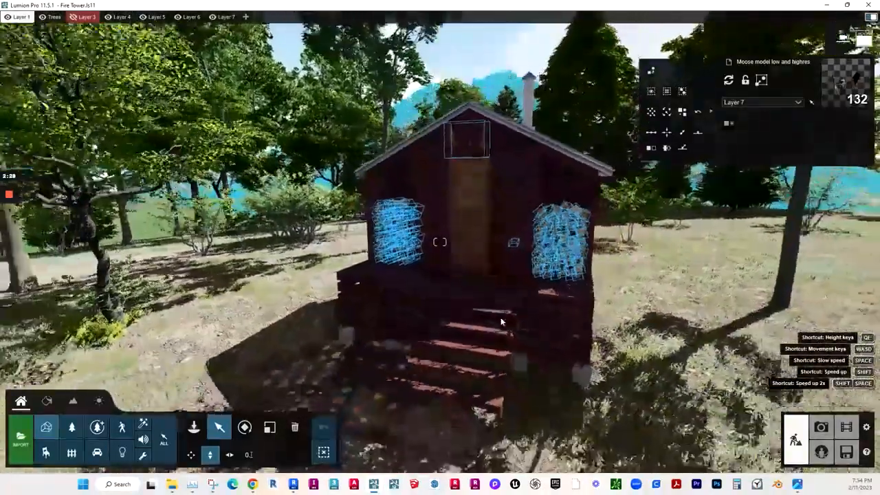
key(s)
key(w)
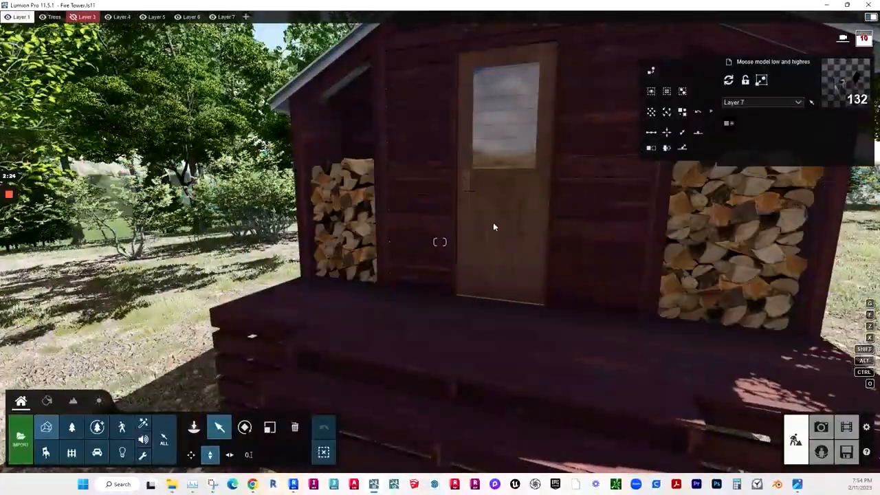
key(w)
right_drag(494, 227, 505, 250)
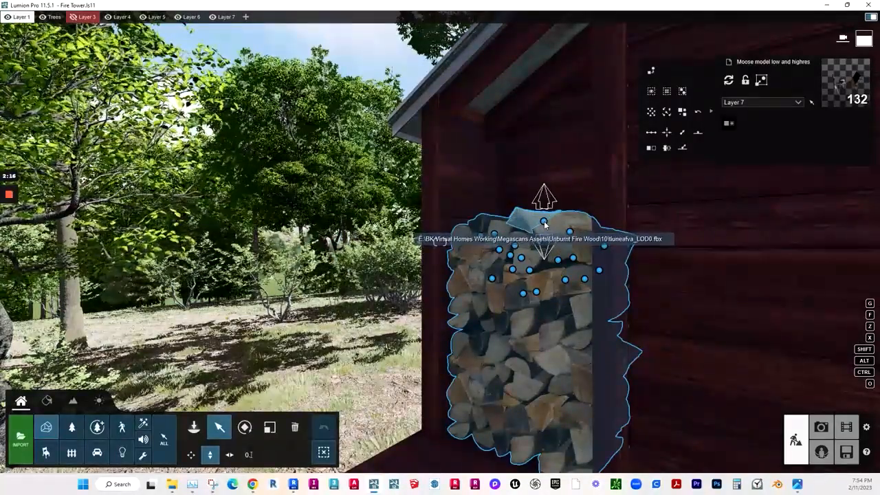
Select the red cabin model on its own
key(s)
right_drag(544, 225, 548, 236)
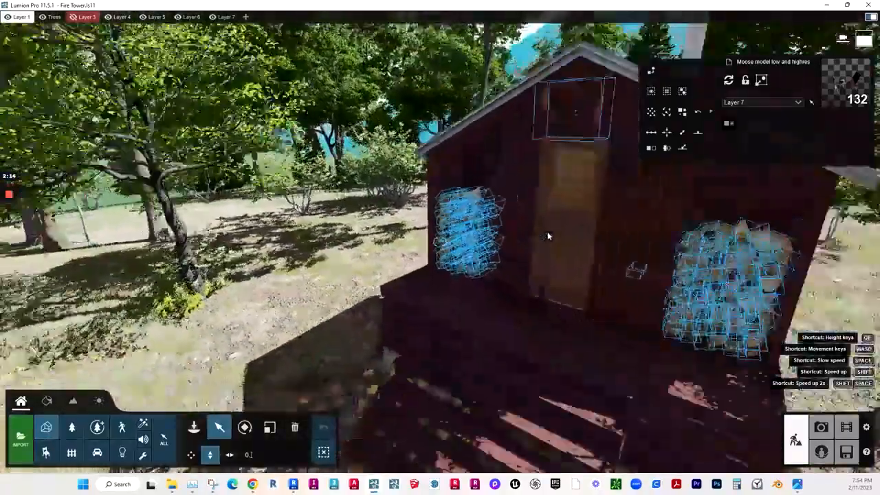
key(s)
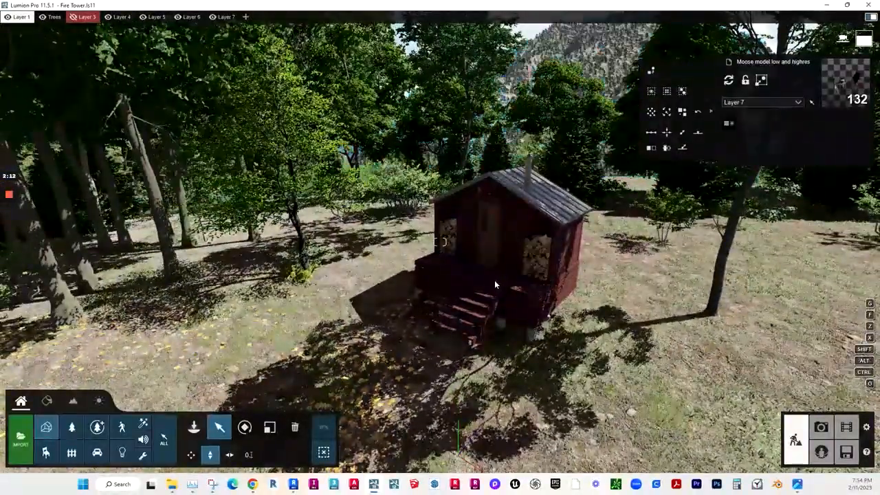
click(495, 282)
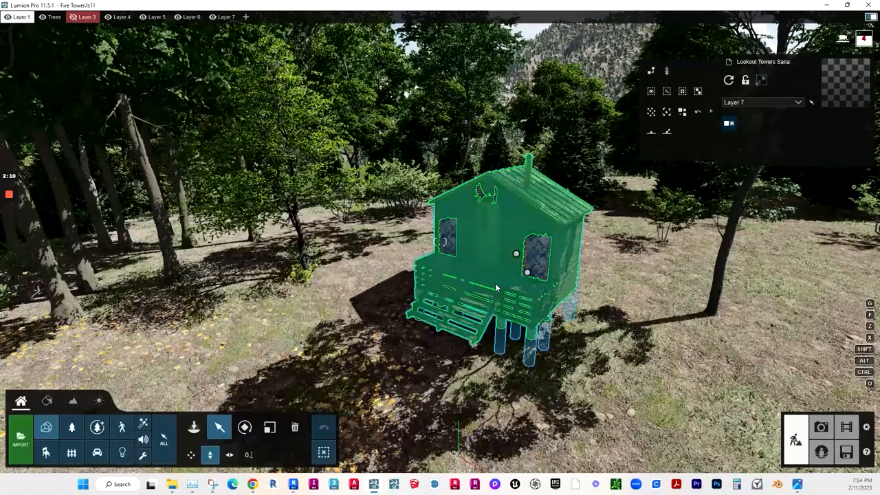
Select the red cabin model, clear the selection over empty sky, and select the cabin model again
click(495, 284)
mouse_move(494, 284)
right_down()
mouse_move(474, 283)
mouse_move(484, 278)
right_up()
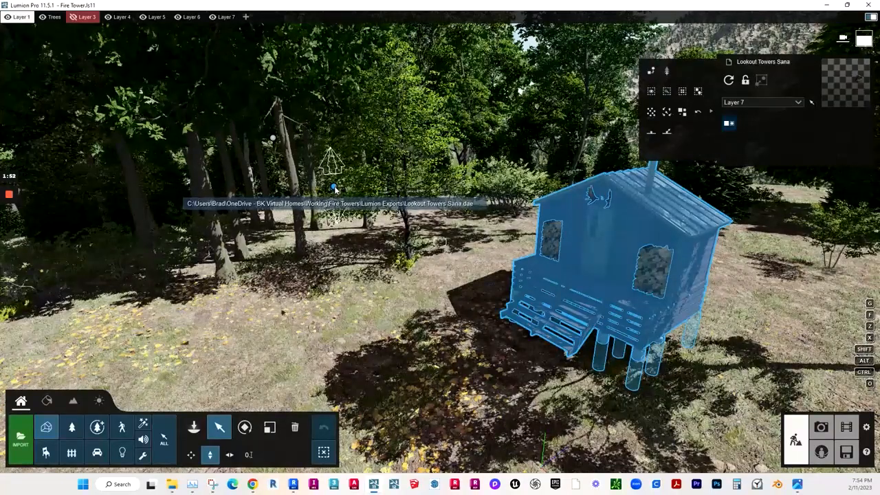
right_drag(334, 189, 277, 343)
click(508, 177)
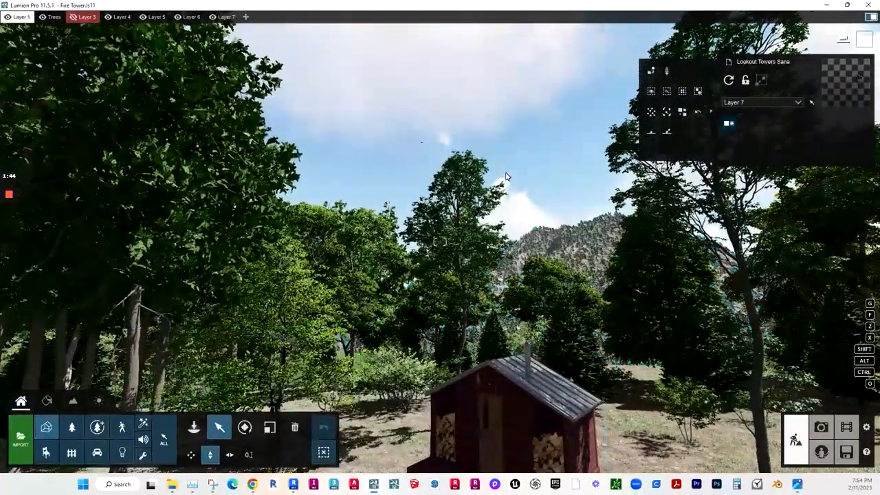
right_drag(489, 381, 544, 287)
click(545, 289)
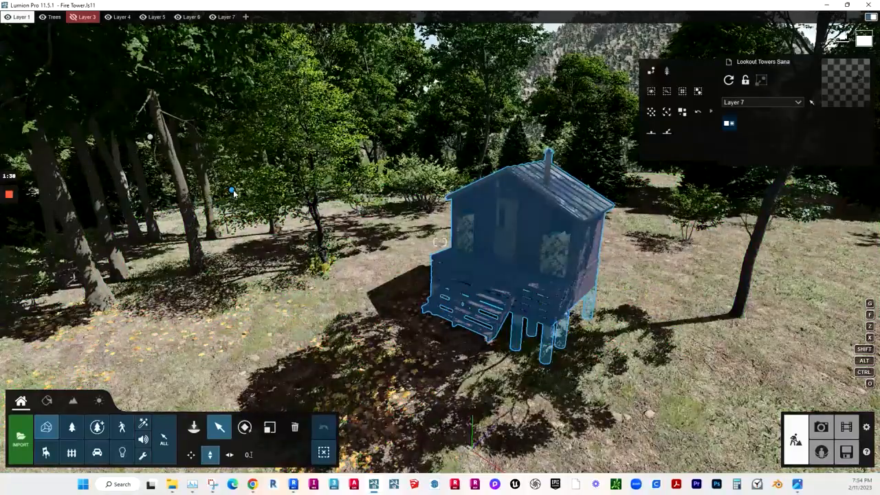
Box-select the firewood and wall decorations around the cabin from above and add the cabin model to the selection
right_drag(535, 249, 868, 4)
key(w)
key(s)
key(s)
right_drag(334, 165, 326, 194)
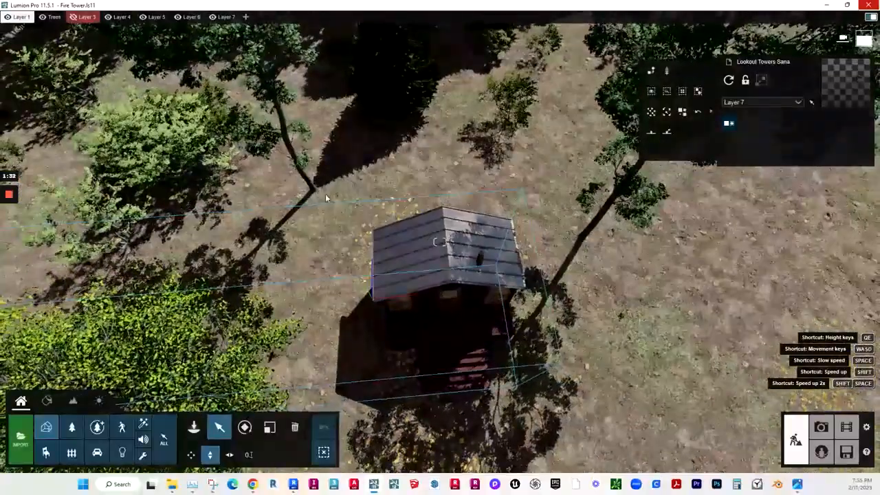
ctrl+drag(328, 193, 576, 425)
right_drag(503, 297, 425, 322)
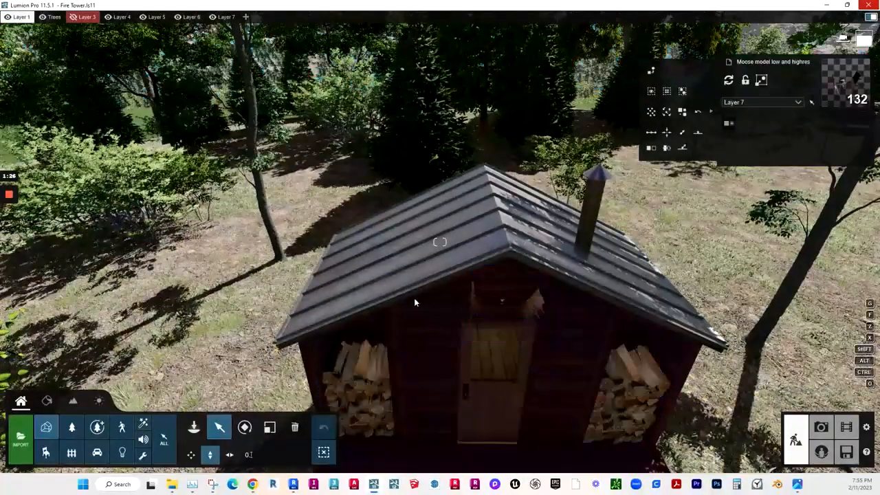
ctrl+click(415, 301)
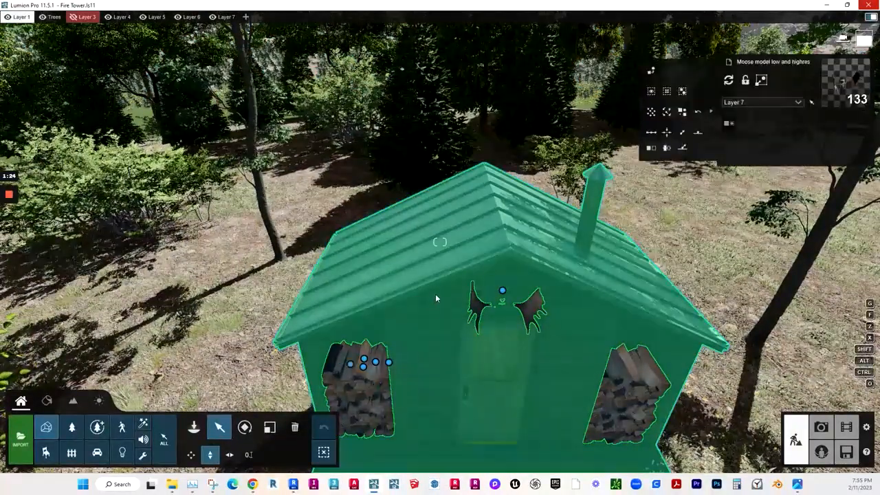
Try slightly rotating the selected cabin, firewood and decorations while they are ungrouped, and undo the rotation
right_drag(474, 353, 487, 393)
key(w)
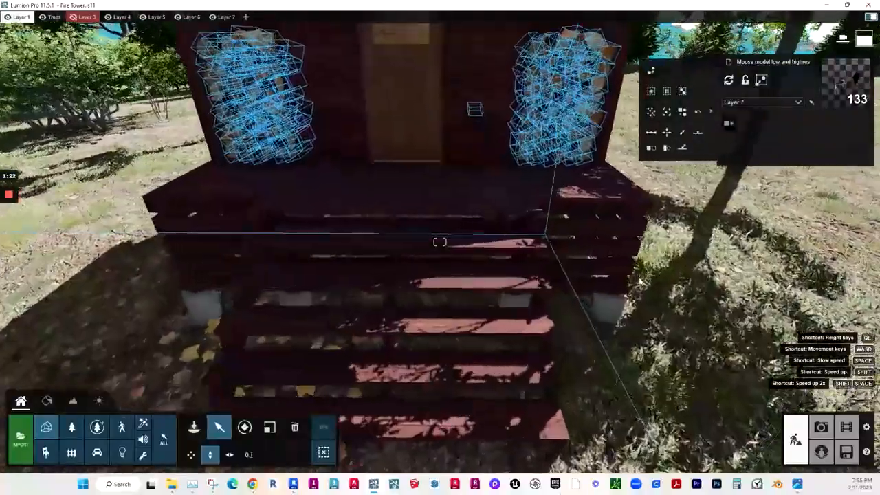
key(q)
key(d)
right_drag(671, 202, 349, 374)
right_drag(446, 296, 466, 275)
key(s)
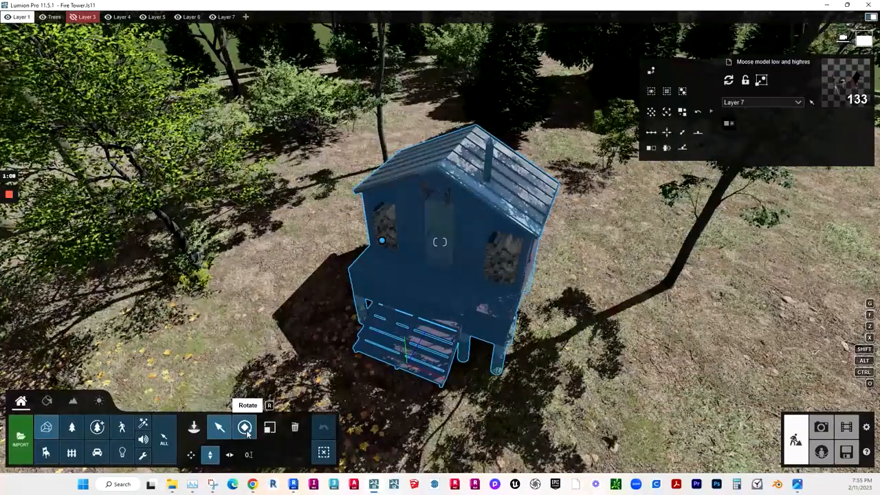
click(247, 430)
mouse_move(396, 434)
mouse_down()
mouse_move(420, 430)
mouse_move(388, 432)
mouse_move(402, 431)
mouse_move(396, 426)
mouse_up()
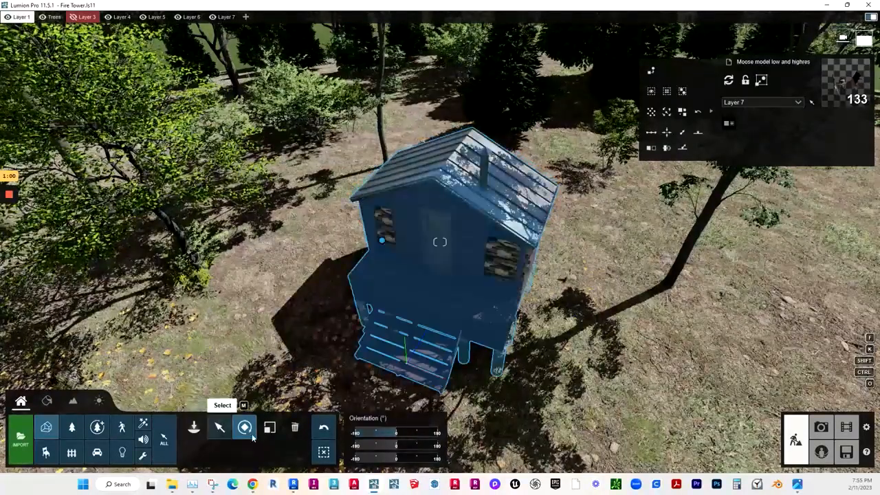
click(324, 428)
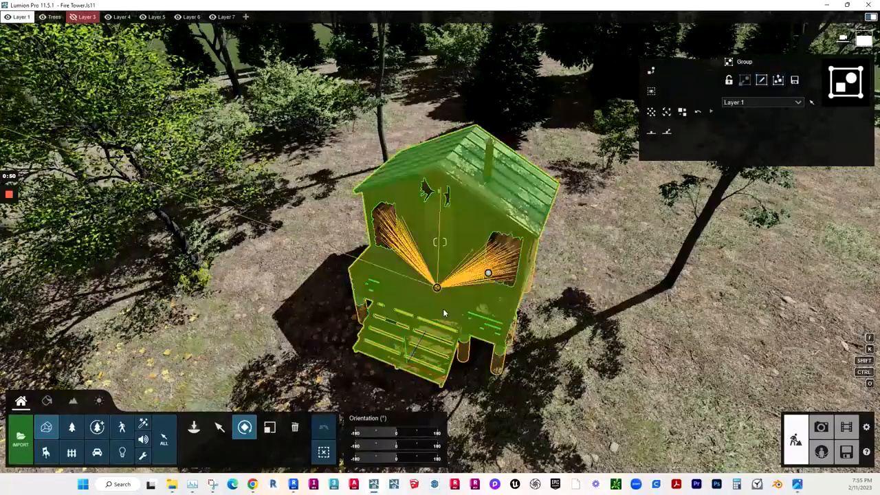
Rotate the whole cabin group about its vertical axis and check the firewood and decorations from close up
drag(401, 434, 419, 432)
right_drag(454, 385, 509, 365)
key(w)
right_drag(440, 242, 330, 209)
key(d)
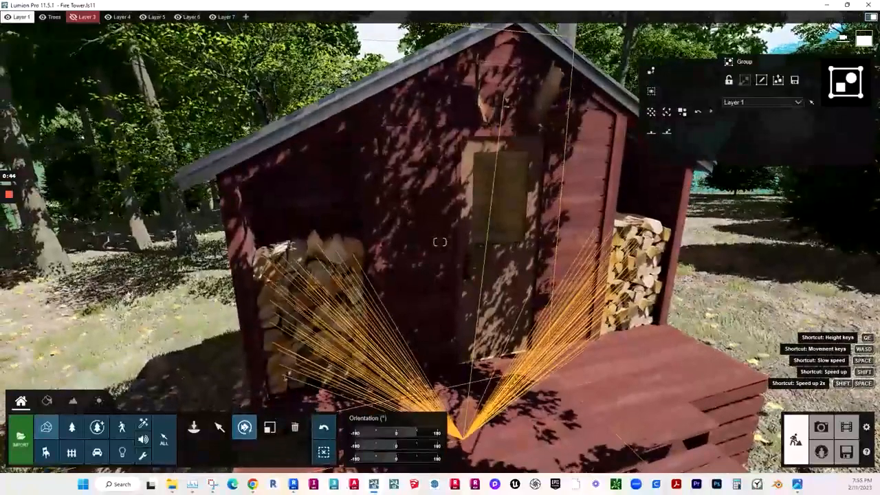
Shrink the cabin group slightly, and undo both the resize and the rotation of the group
click(269, 427)
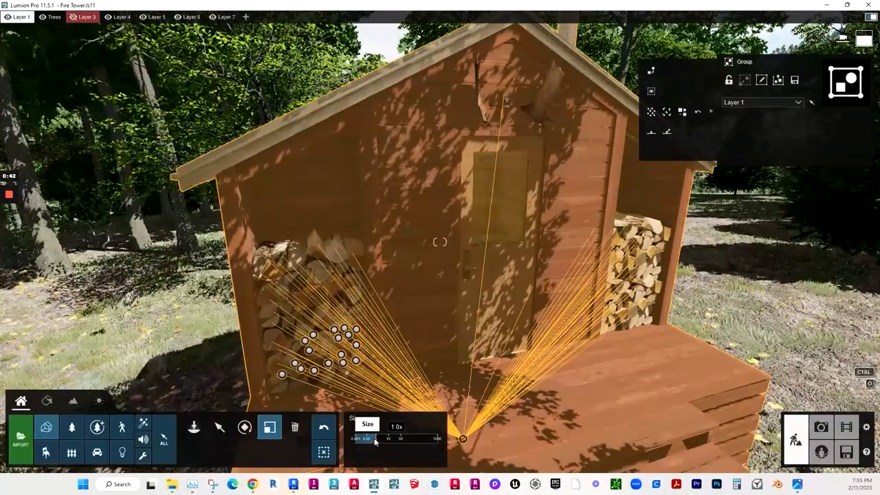
drag(374, 443, 374, 442)
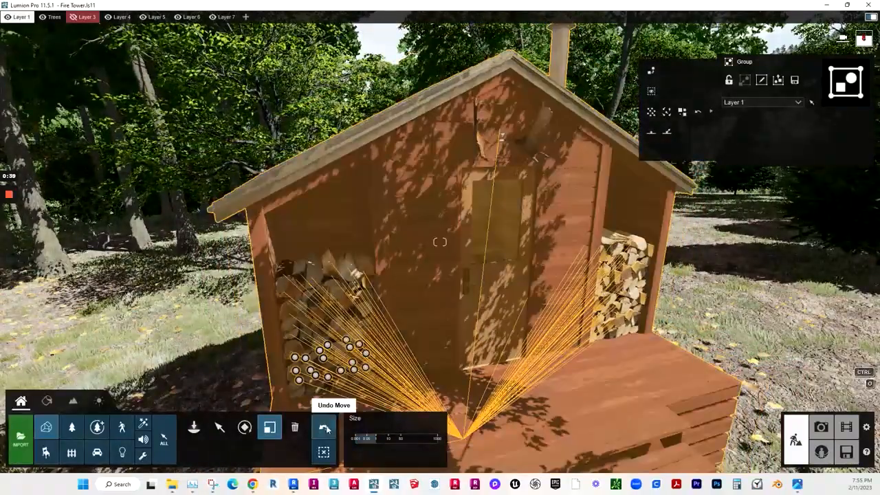
click(324, 427)
click(324, 427)
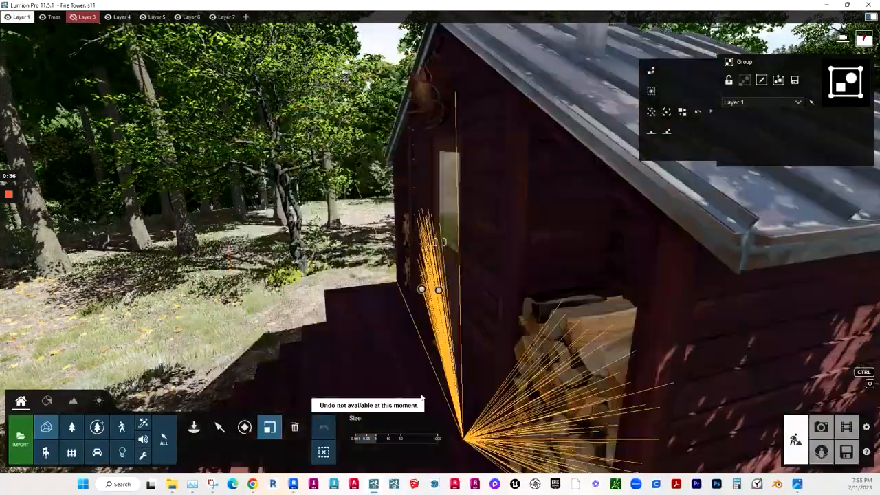
Clear the cabin group selection and view the cabin and the nearby fire tower without anything selected
right_drag(430, 306, 640, 380)
key(w)
key(s)
click(326, 453)
key(w)
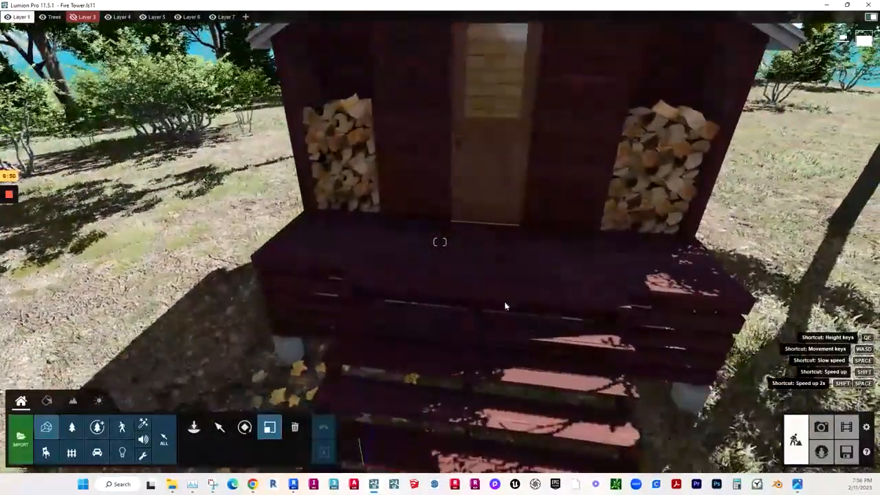
key(s)
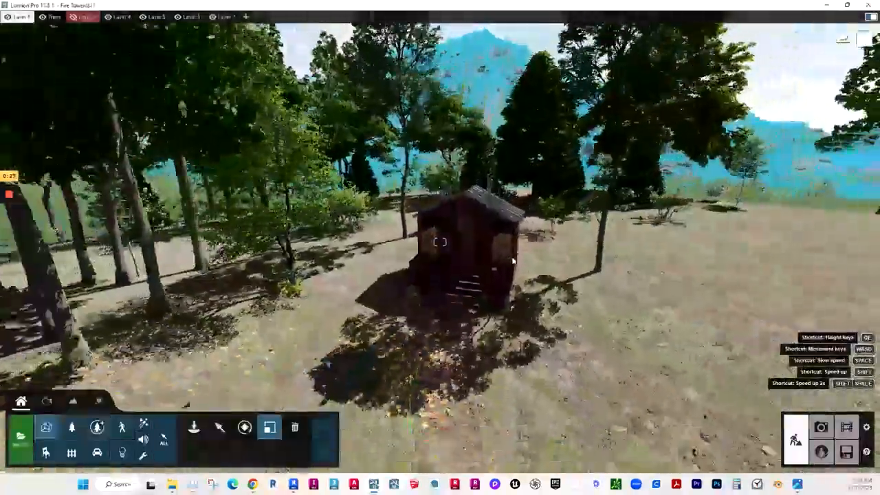
right_drag(513, 262, 645, 235)
click(9, 233)
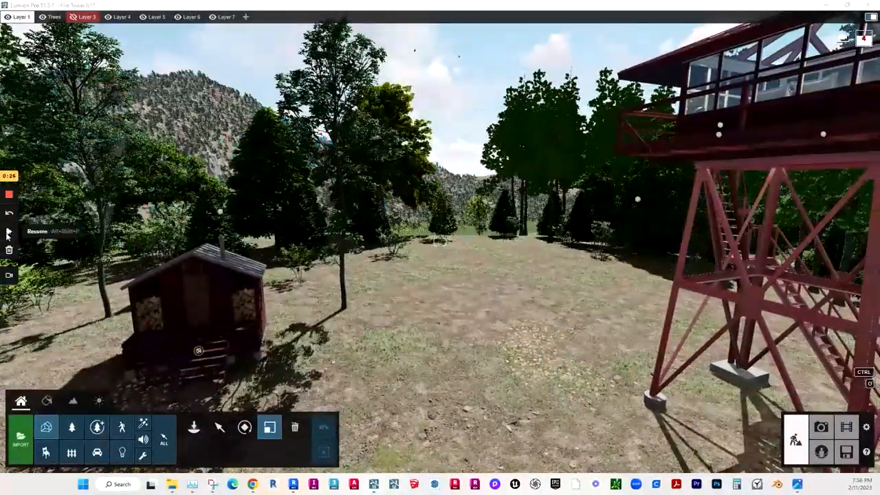
click(8, 235)
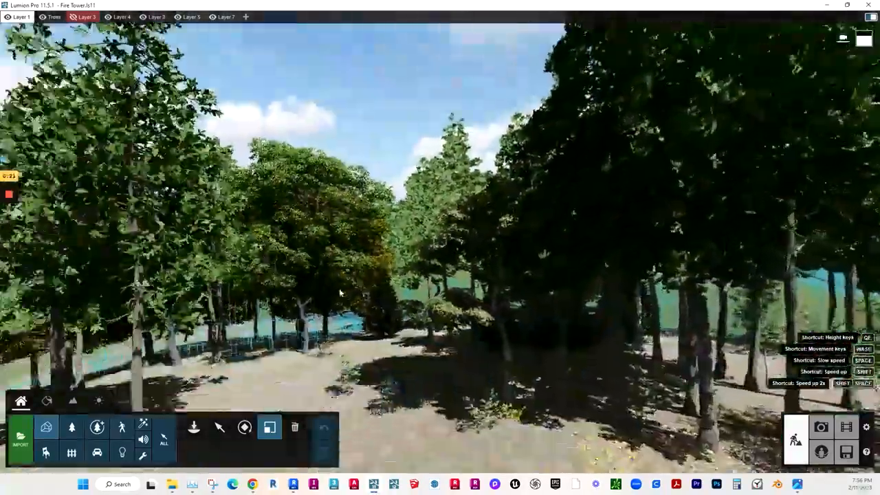
Start placing an object from the Utilities library on open ground near the water
key(w)
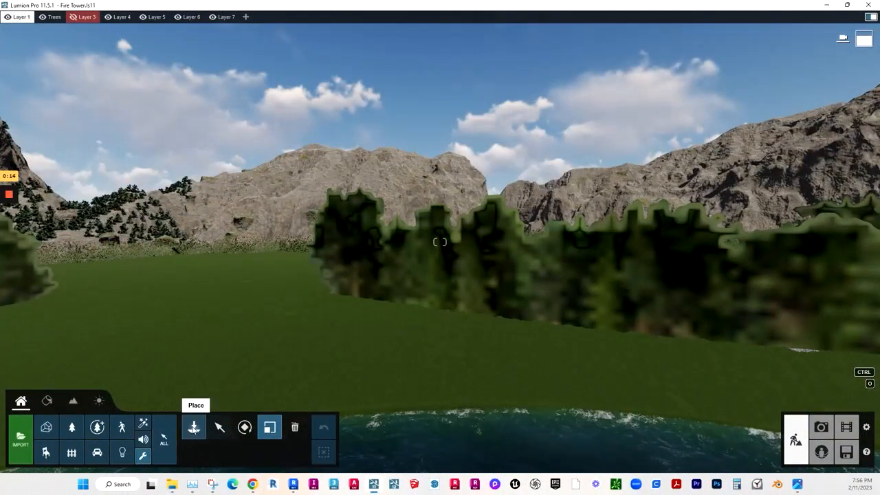
click(193, 428)
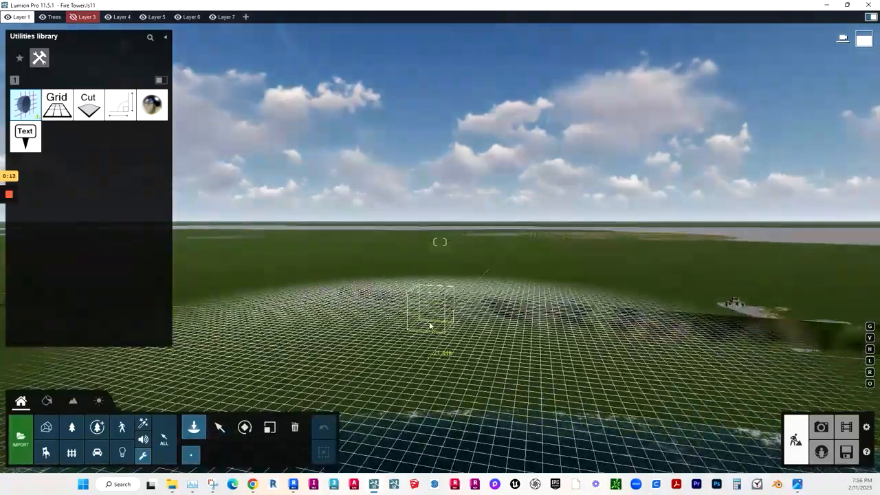